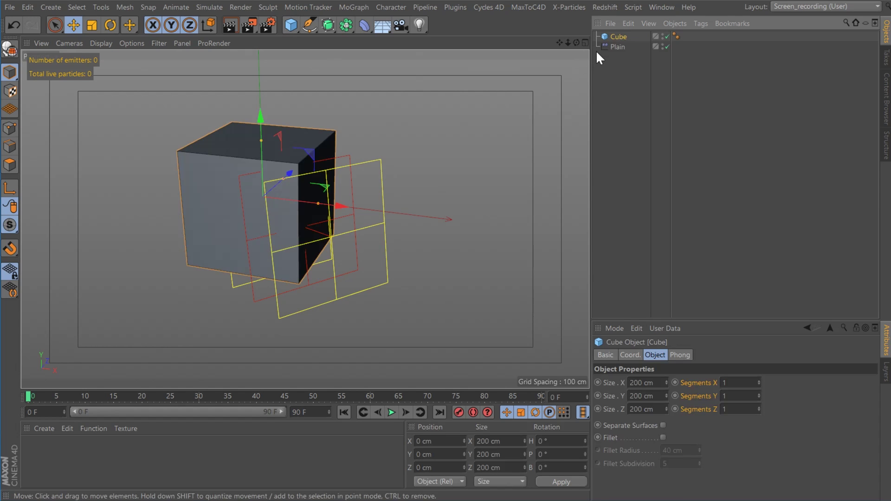
Step: Give the cube 10 segments on X, Y and Z, then add PolyFX and parent it under the Cube
text(10)
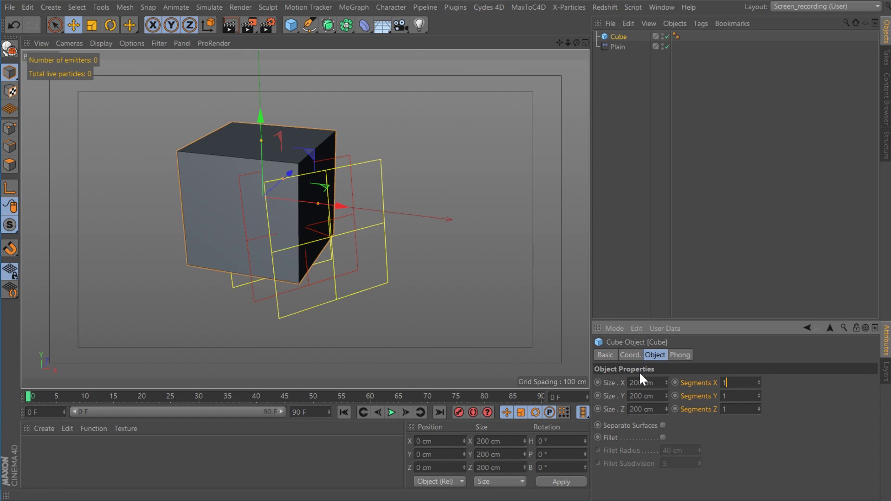
key(Return)
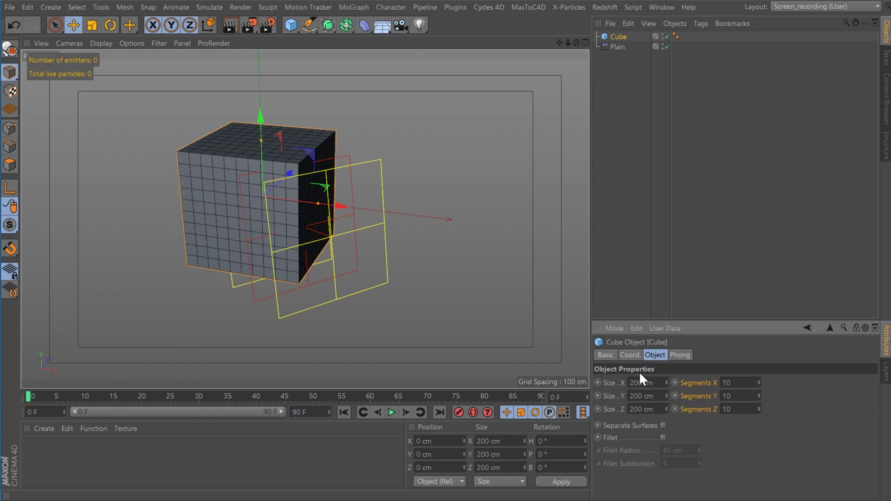
click(347, 4)
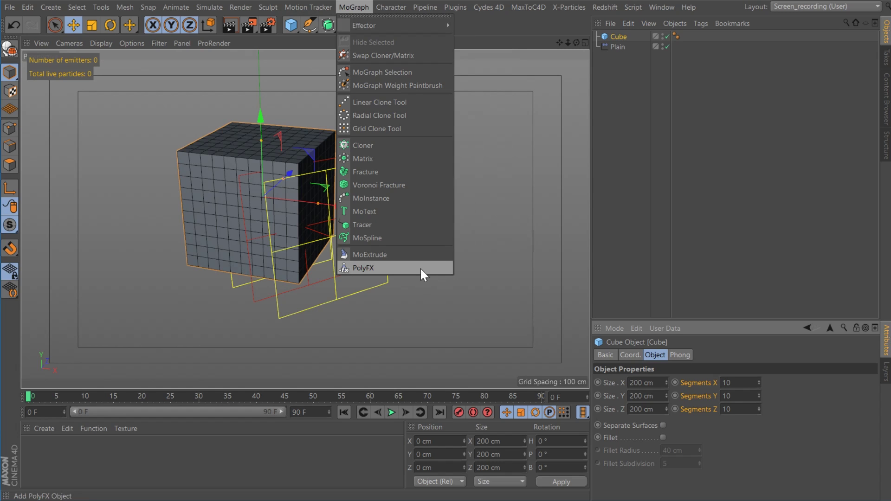
click(420, 269)
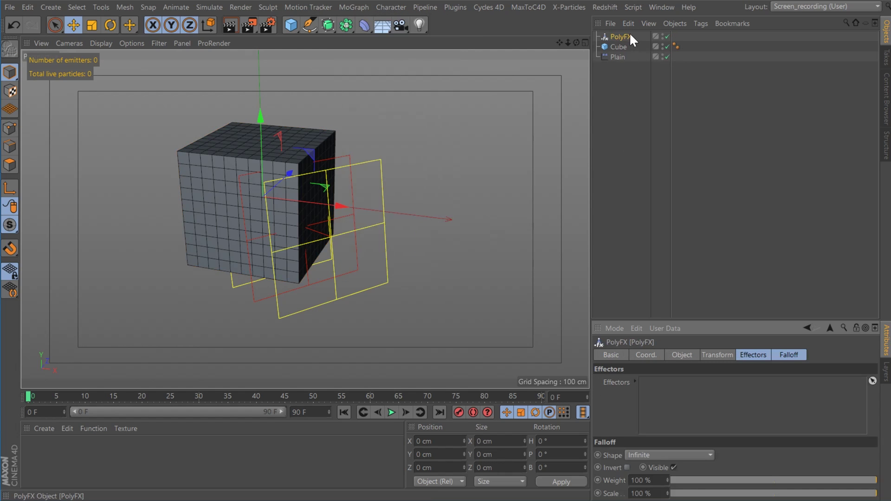
mouse_move(622, 38)
mouse_down()
mouse_move(637, 49)
mouse_move(625, 48)
mouse_up()
click(627, 83)
Step: Confirm the Plain effector's transform space stays Object, then select PolyFX
click(618, 57)
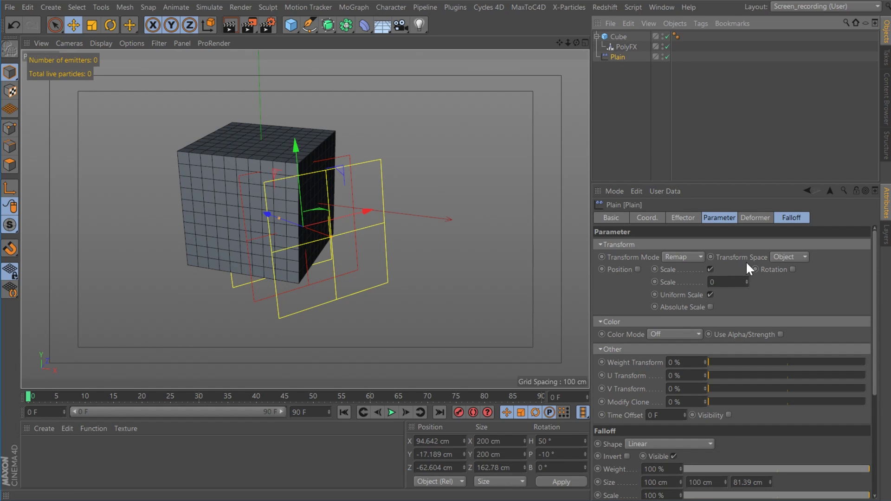
click(793, 256)
click(806, 236)
click(627, 47)
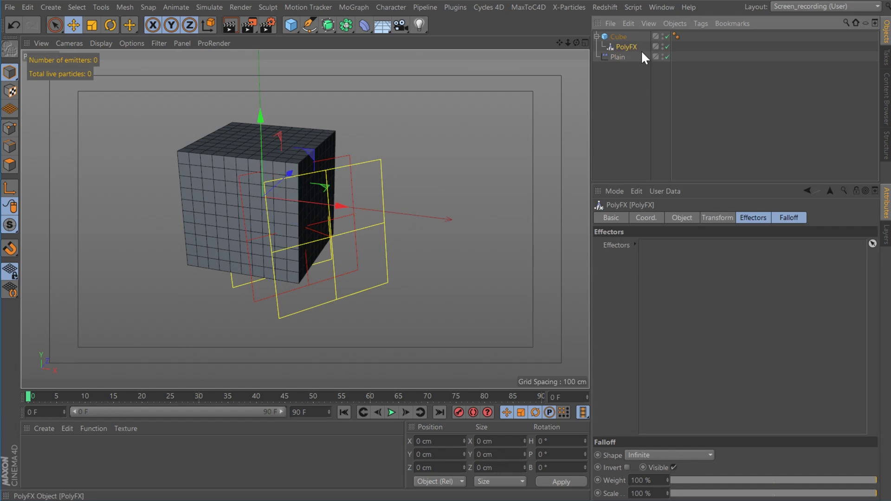
Step: Add Plain to PolyFX's effectors and move it to about X 45.5, Y -28.5, Z -21.4 cm
drag(619, 56, 656, 248)
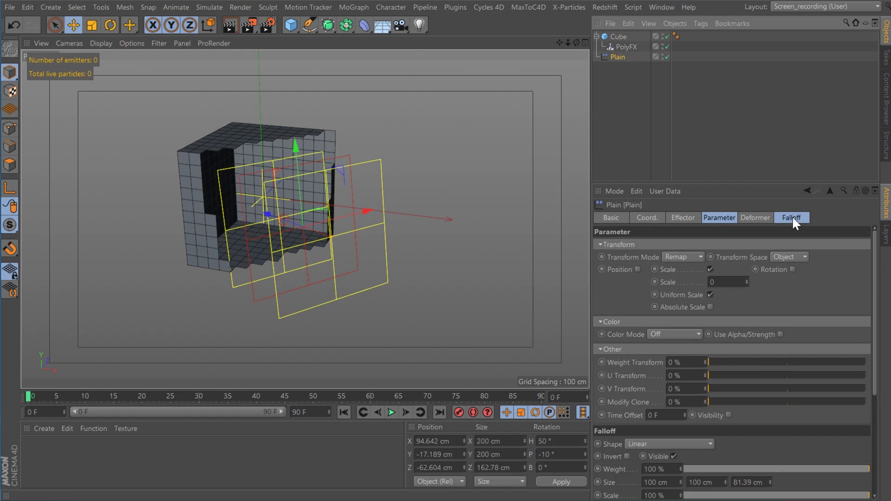
click(793, 218)
drag(270, 215, 245, 278)
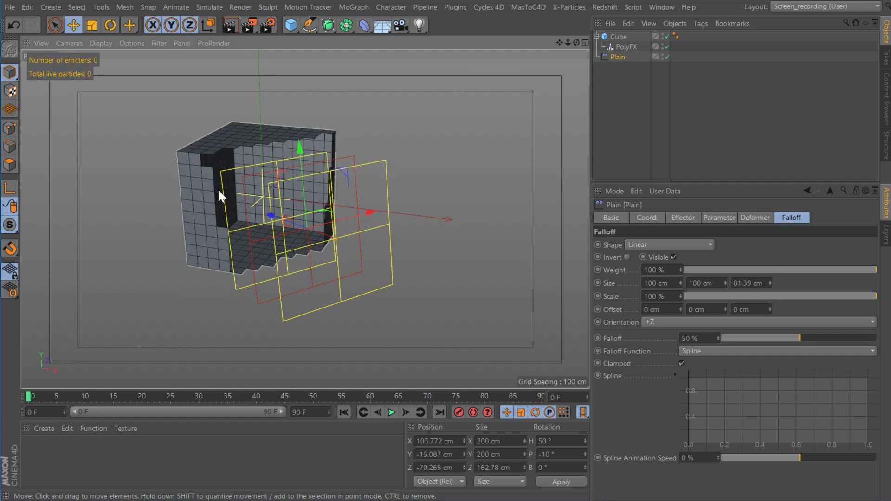
drag(219, 189, 230, 104)
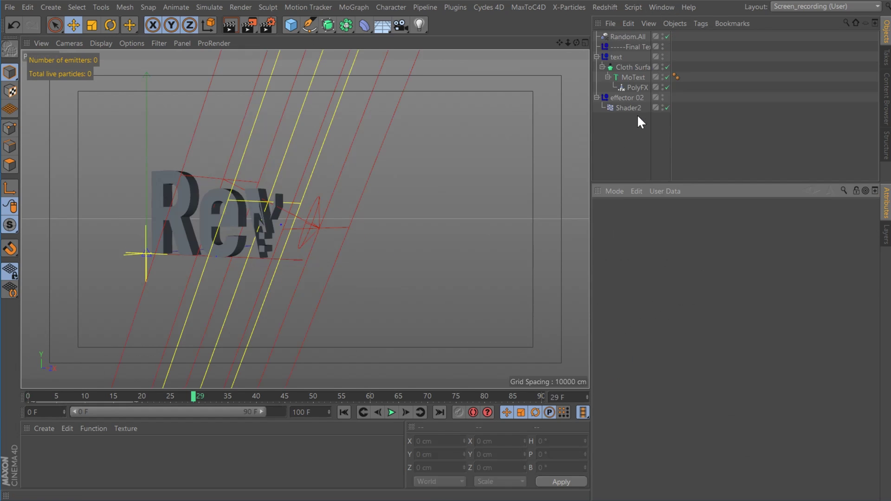
Step: Inspect MoText's Depth and Shader2's parameters and falloff, then rewind and replay the reveal
click(627, 77)
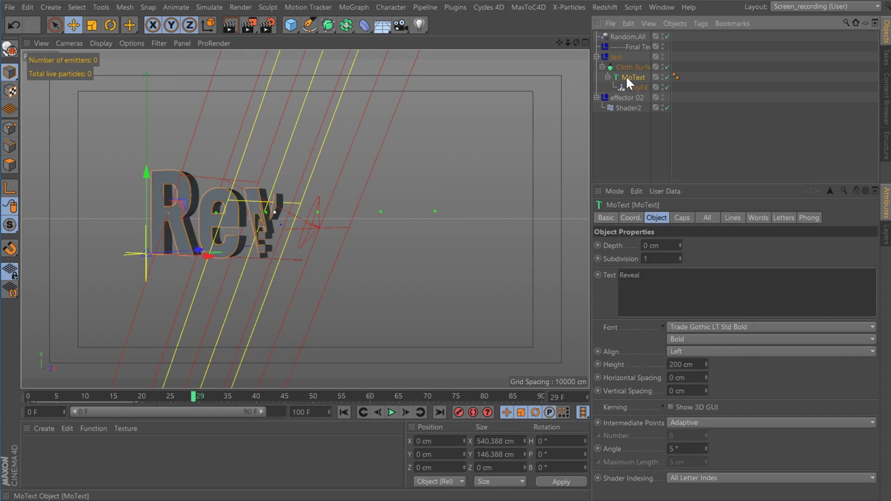
key(shift+Home)
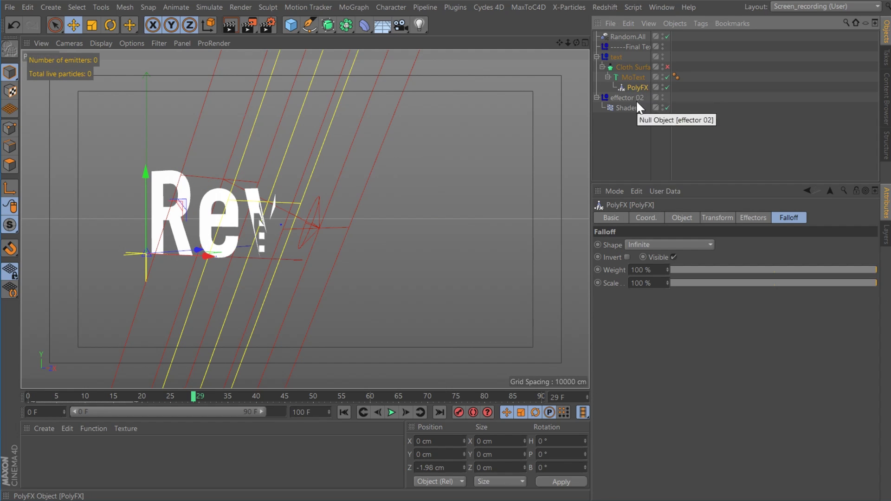
key(ctrl+shift+a)
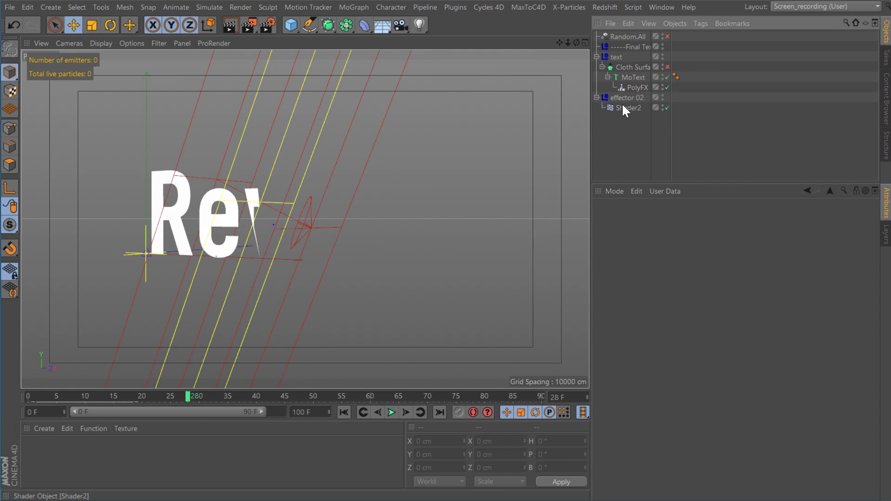
click(625, 107)
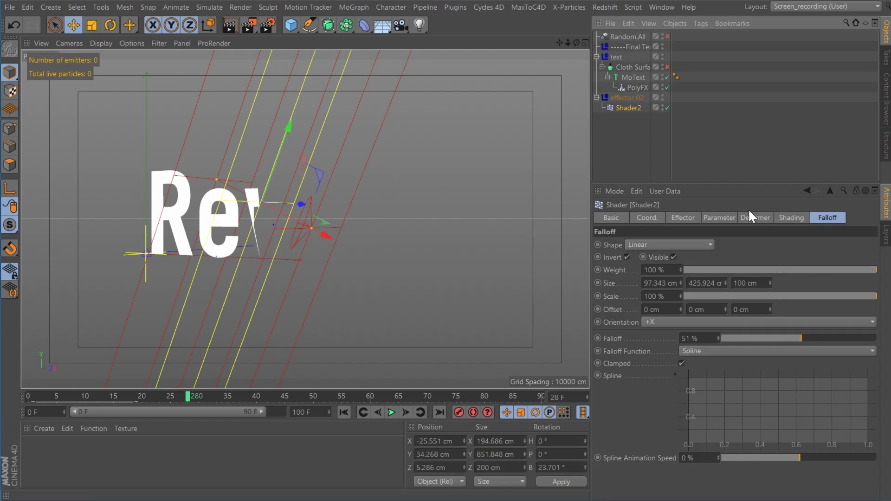
click(732, 218)
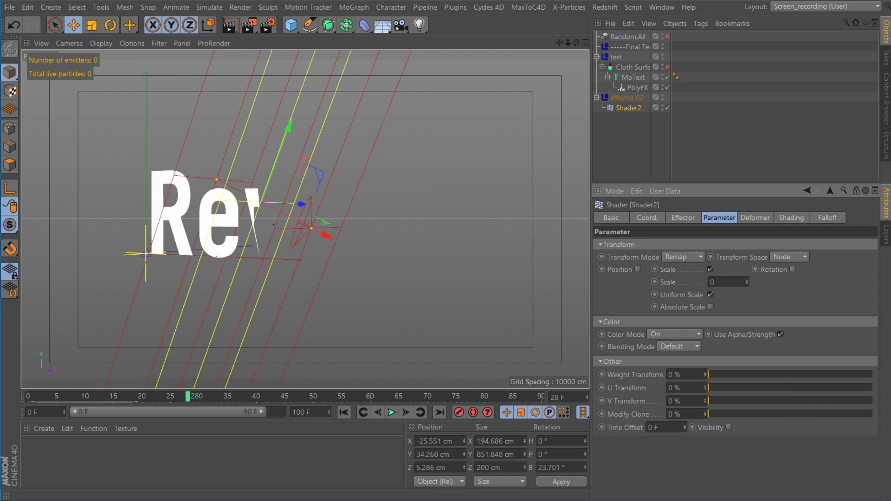
click(828, 218)
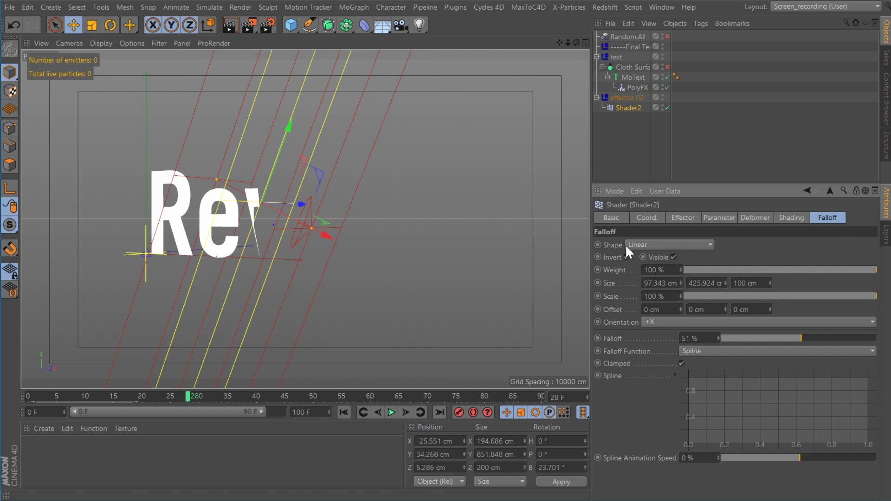
drag(188, 396, 116, 396)
key(F8)
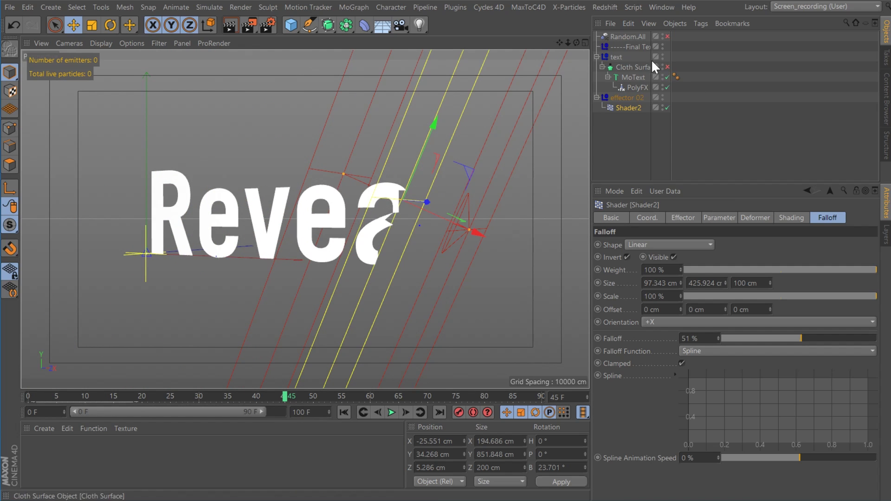
Step: Enable Random.All, review PolyFX's effectors and Shader2, and rewind to frame 29
click(640, 37)
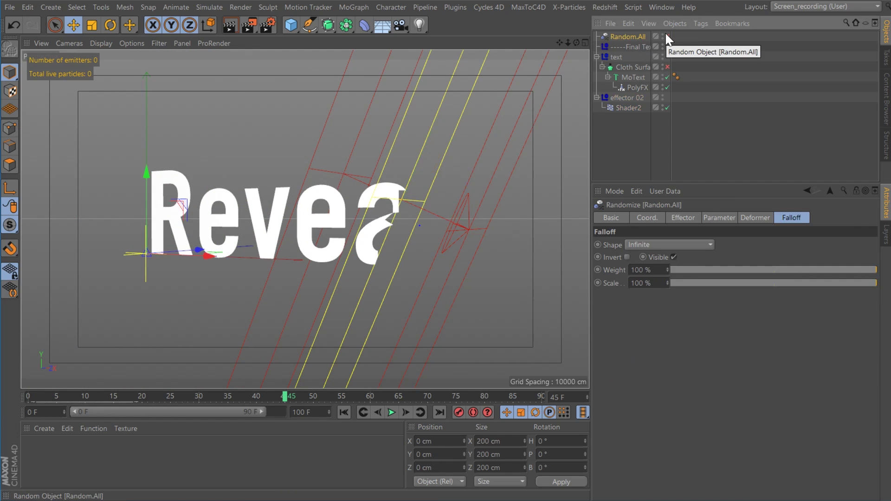
click(666, 35)
click(633, 87)
click(754, 218)
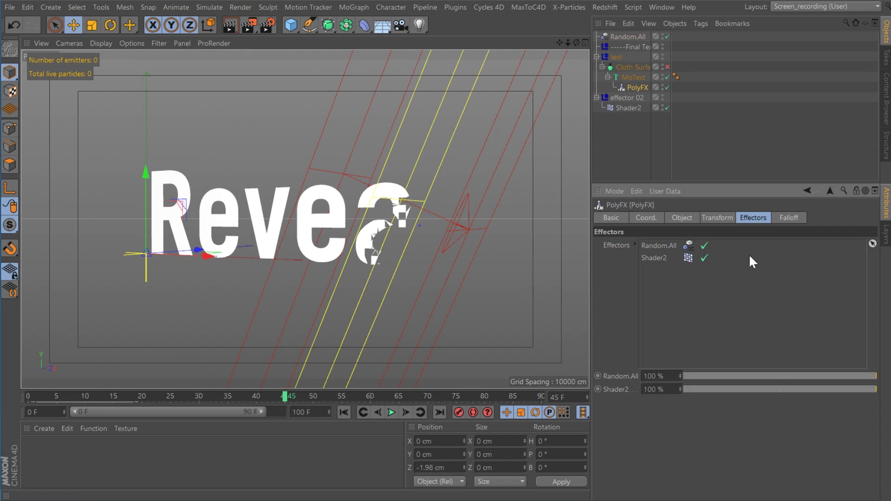
double_click(655, 258)
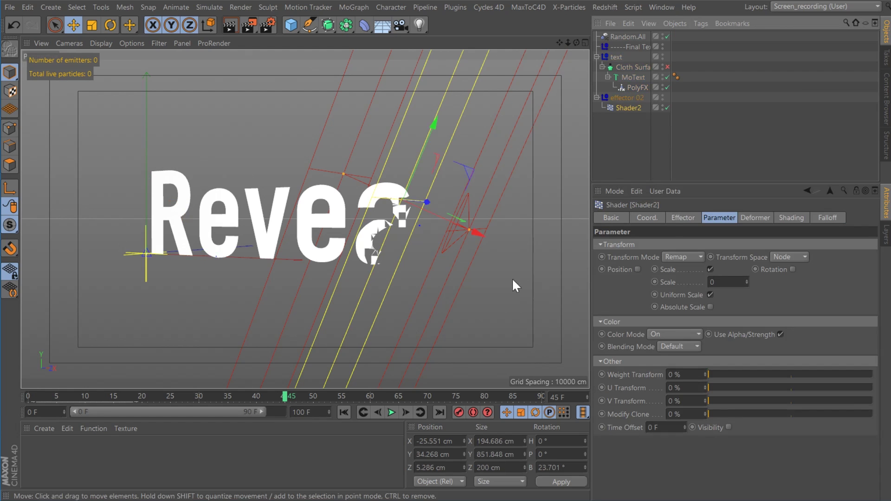
drag(287, 397, 256, 398)
Step: Toggle the Cloth Surface on and off while scrubbing back to frame 28
click(621, 136)
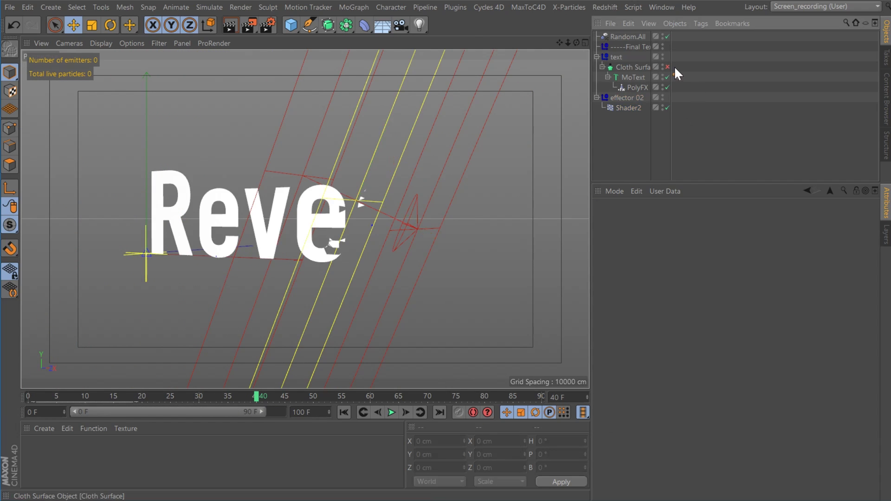
click(668, 67)
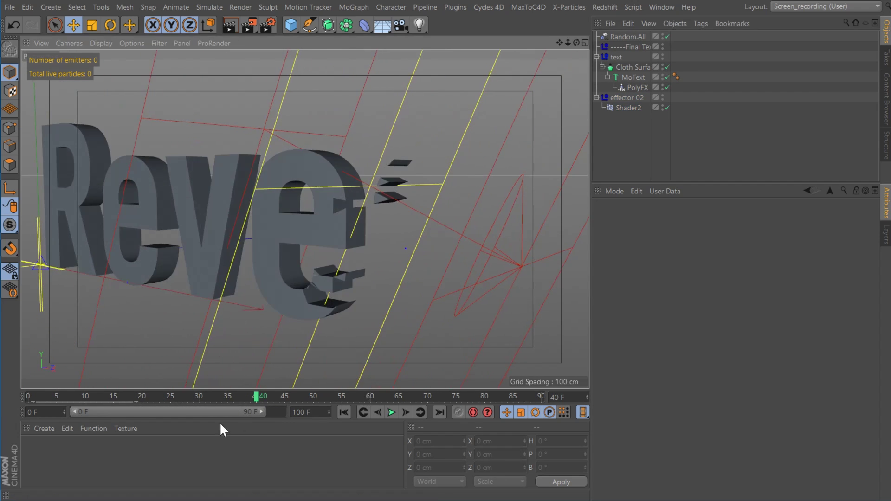
drag(257, 397, 195, 405)
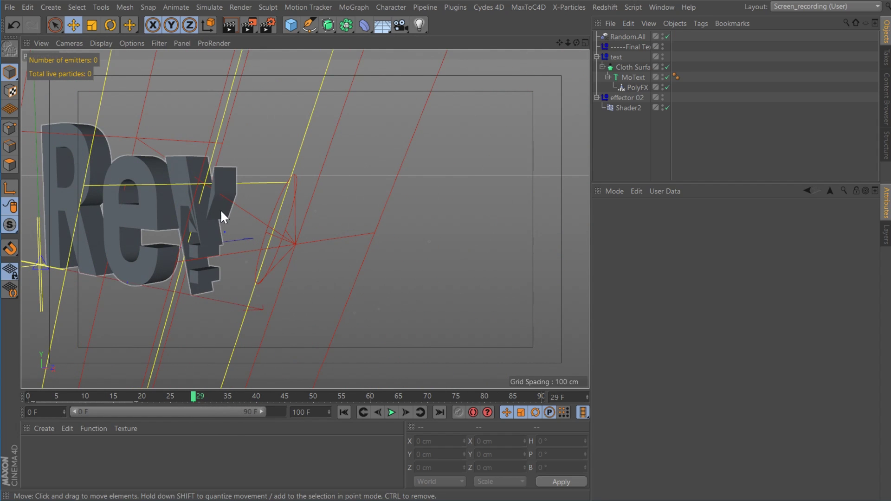
click(641, 66)
click(667, 67)
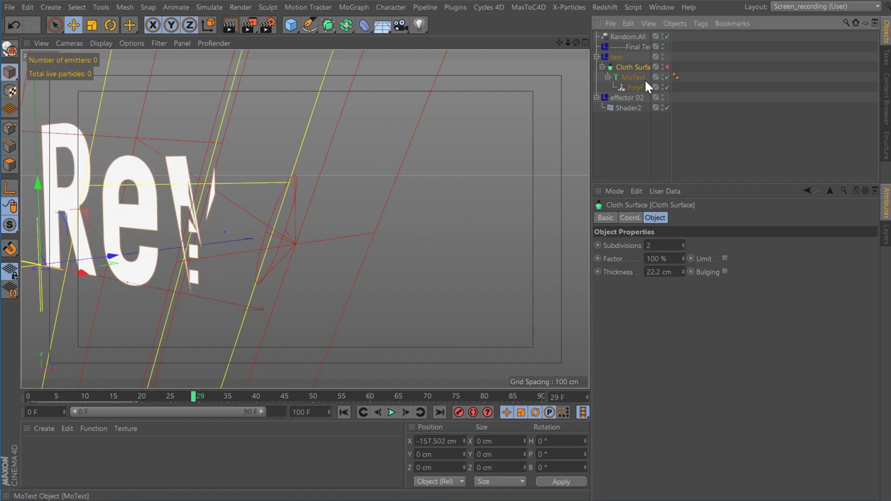
Step: Extrude MoText to 19 cm depth, undo back to 0 cm, play to frame 46, and list open scenes
click(643, 78)
drag(678, 244, 680, 233)
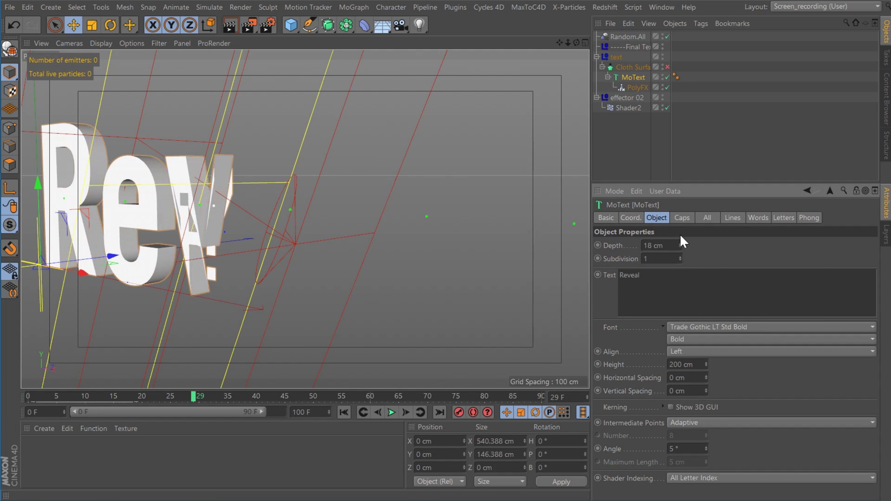
drag(196, 400, 191, 397)
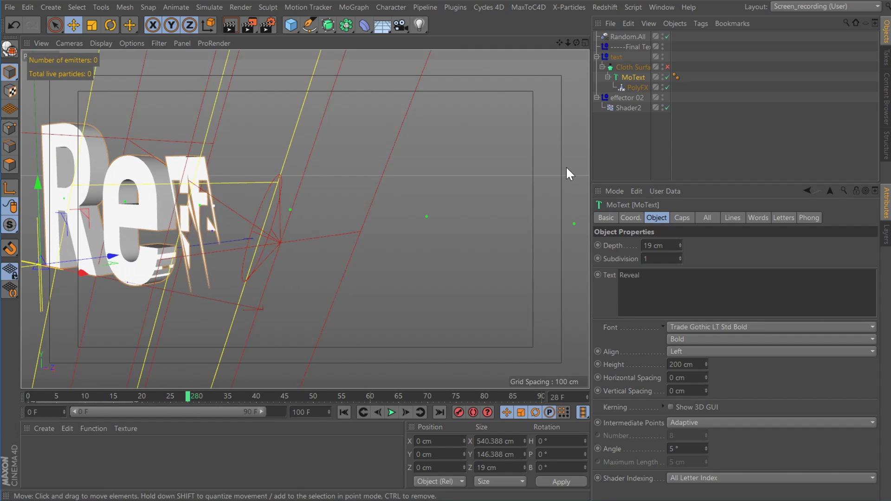
key(ctrl+z)
key(ctrl+z)
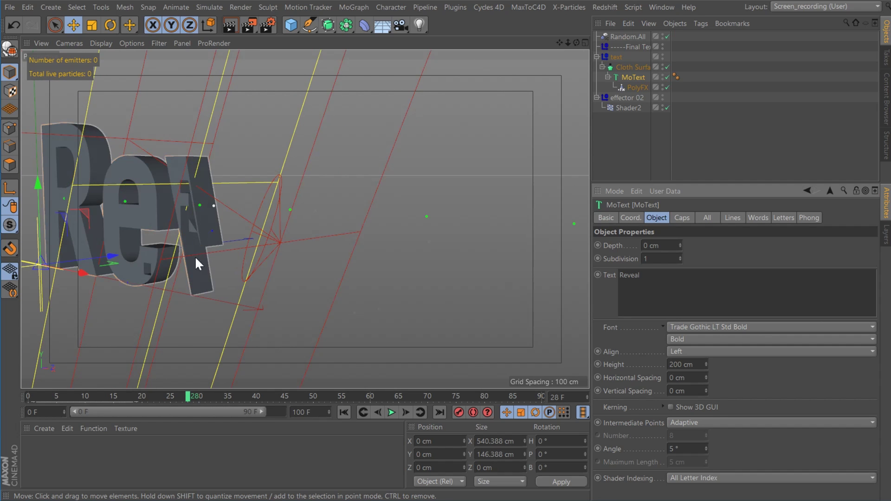
key(F8)
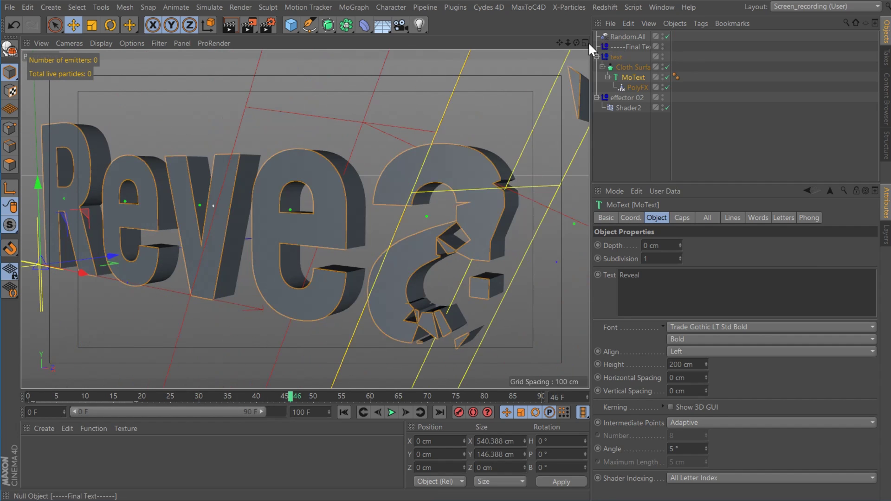
click(663, 8)
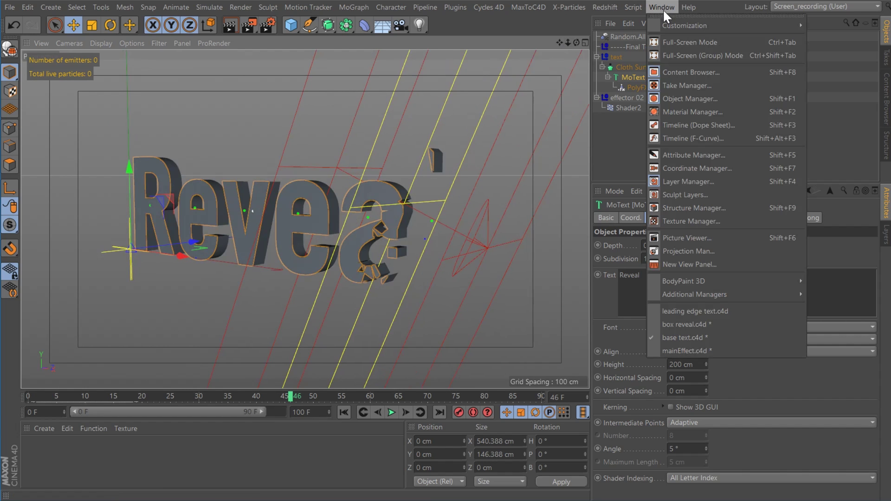
Step: Switch to the leading-edge text scene and check Shader1's falloff and the Cloth Surface
click(709, 313)
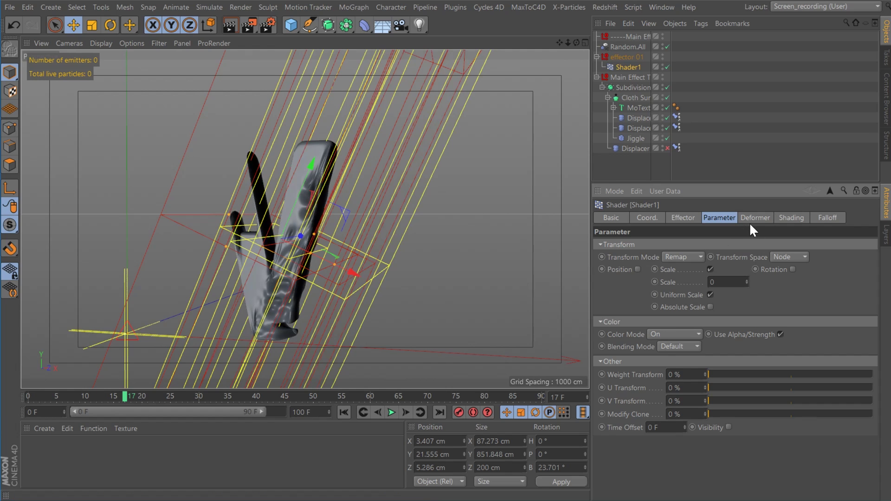
click(821, 215)
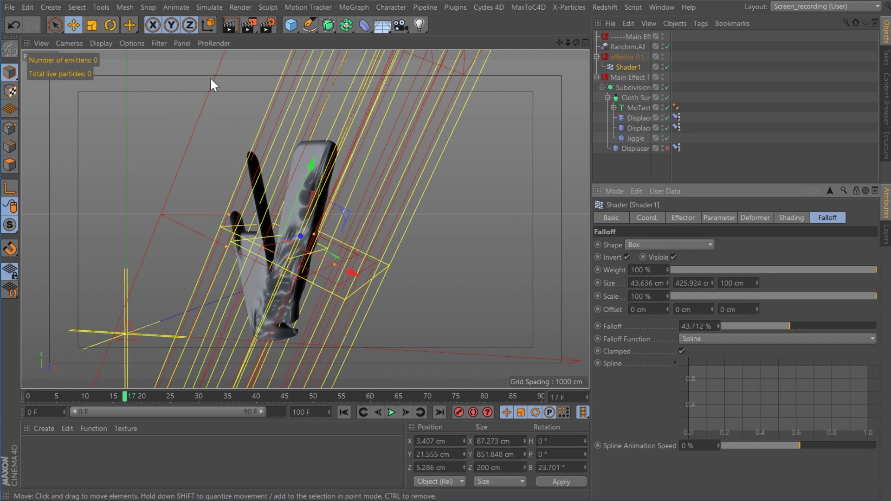
click(634, 98)
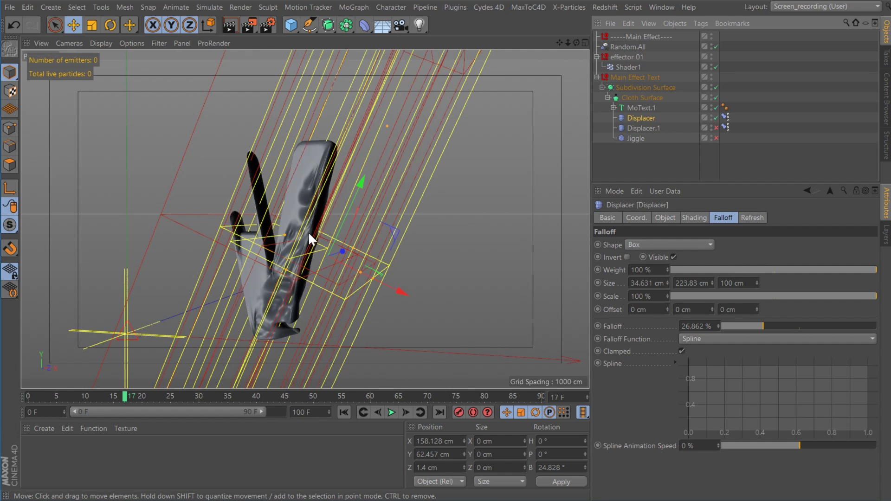
Step: Turn on Displacer.1 and Jiggle, inspect the Displacer constraint tag, and rewind to frame 5
click(658, 125)
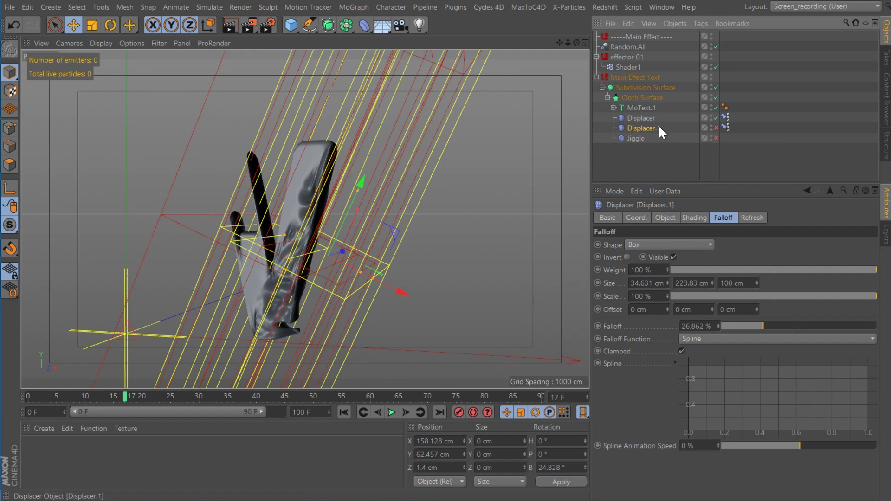
click(717, 128)
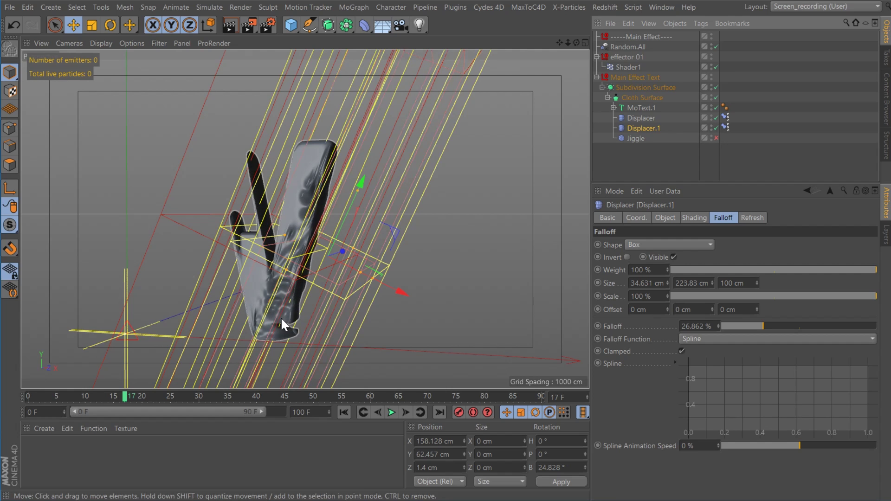
click(636, 139)
click(717, 138)
click(641, 118)
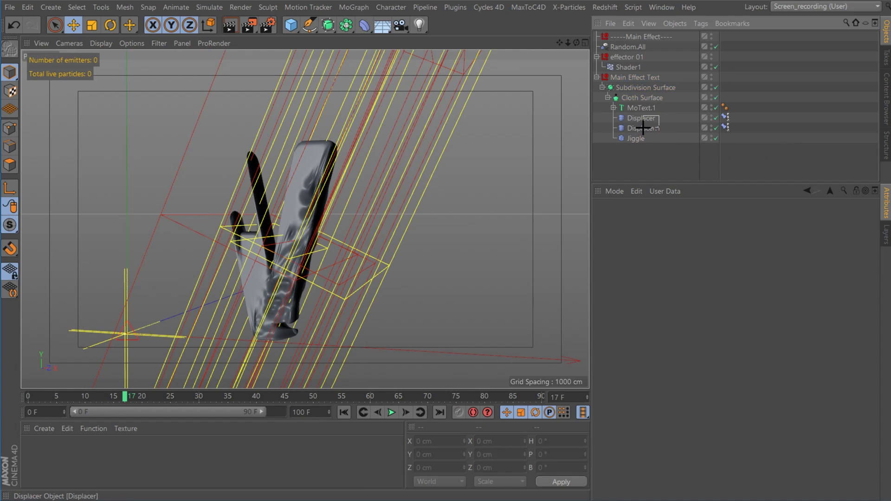
ctrl+click(643, 127)
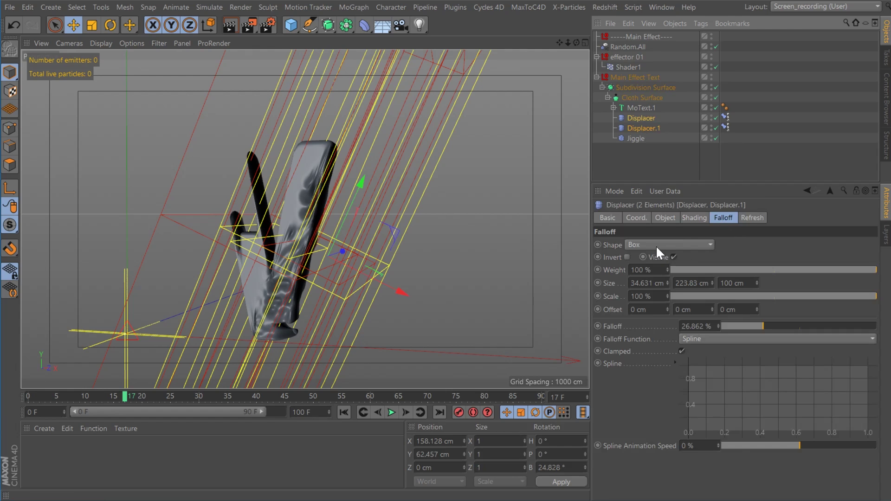
click(726, 117)
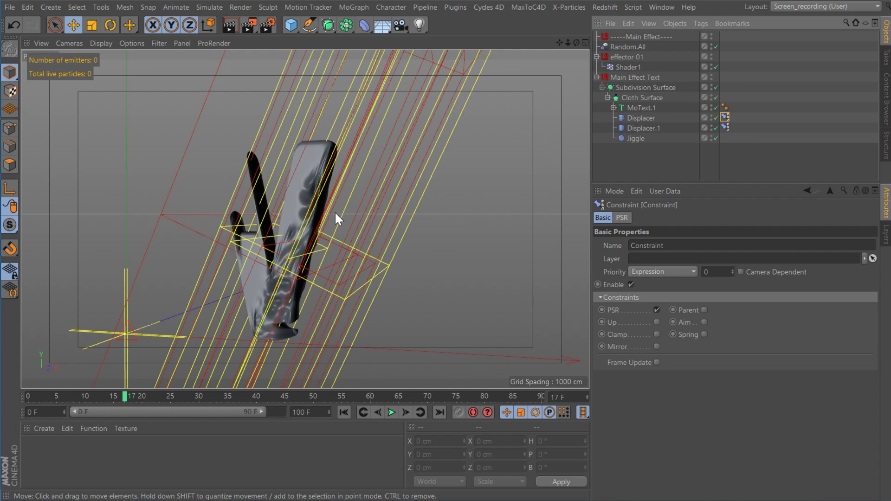
click(513, 272)
drag(143, 398, 151, 362)
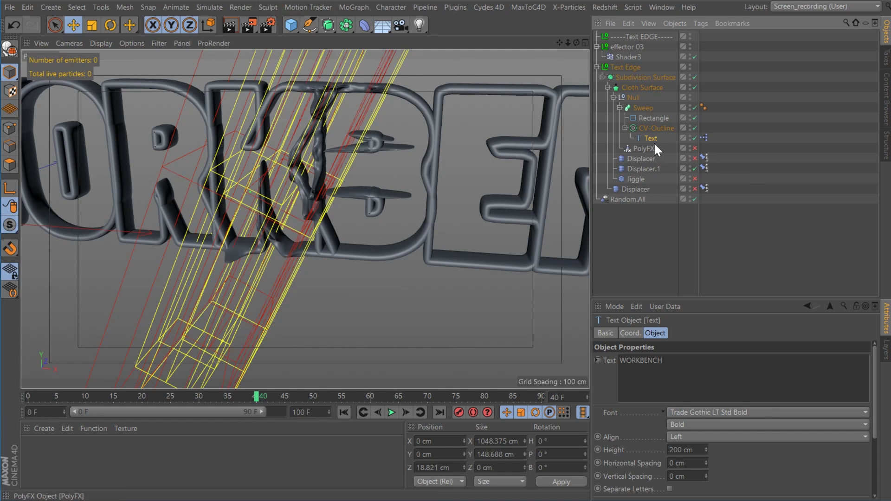
click(656, 129)
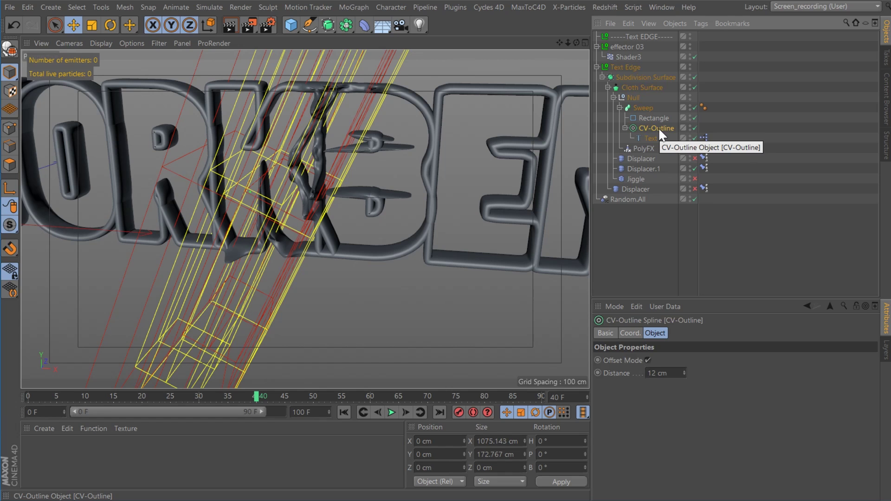
click(667, 217)
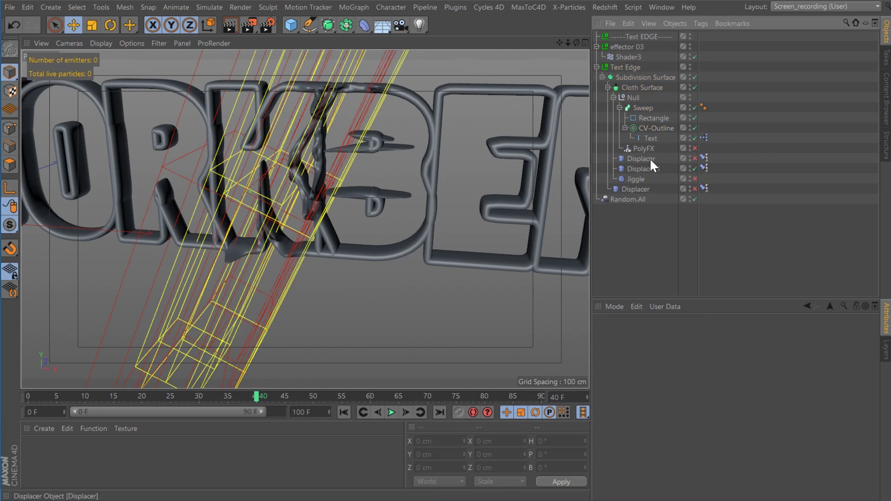
ctrl+drag(652, 138, 653, 207)
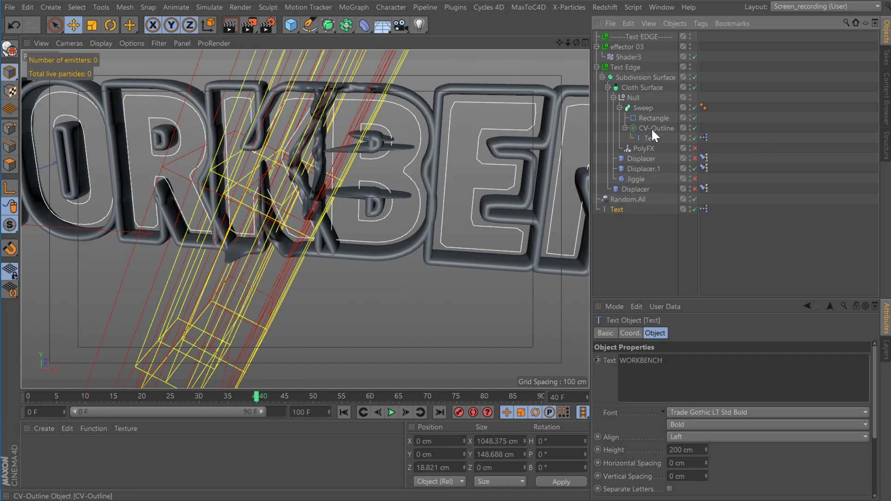
key(c)
click(120, 7)
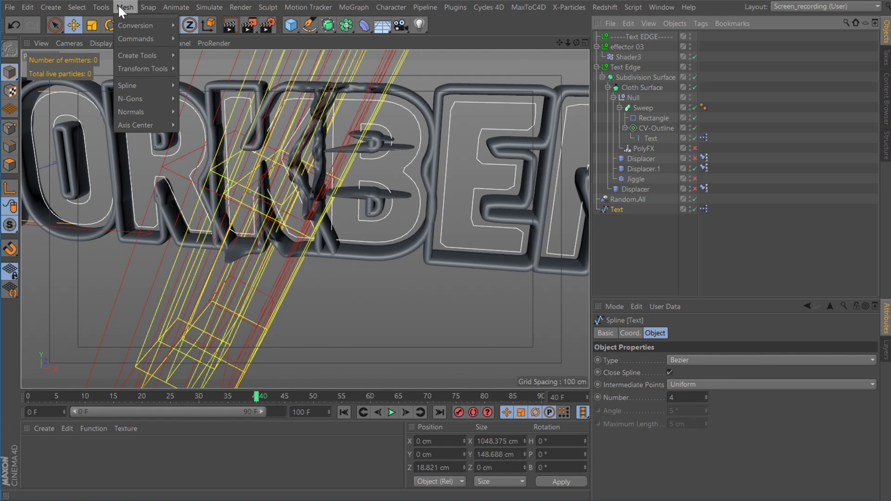
mouse_move(154, 86)
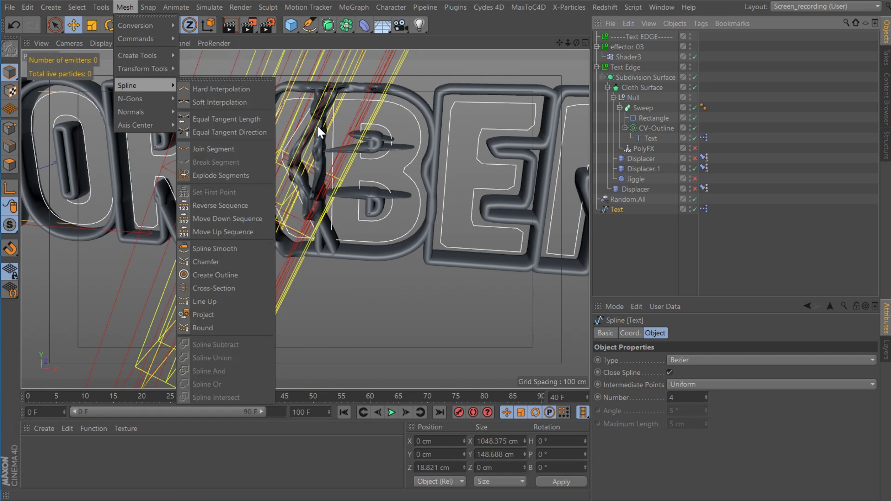
click(229, 274)
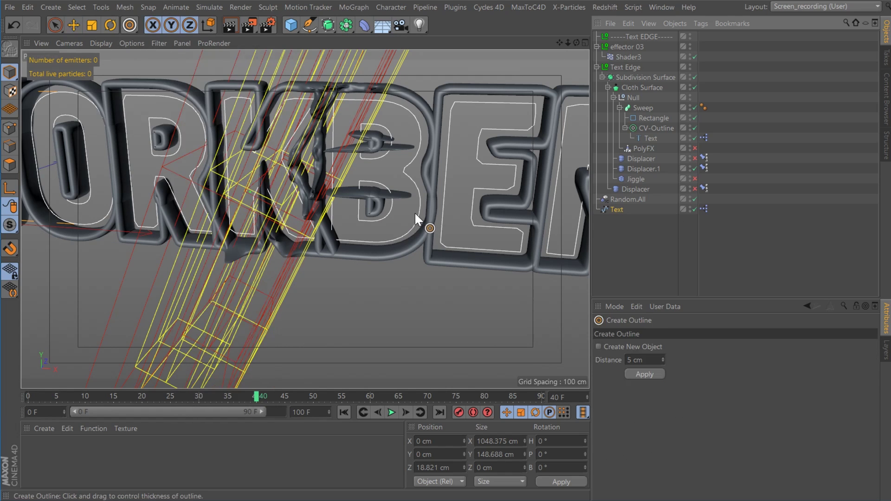
drag(416, 214, 433, 214)
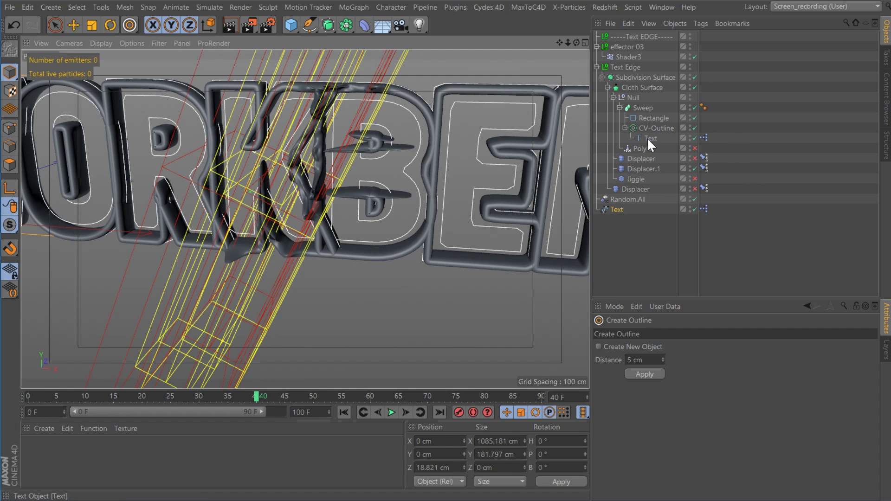
click(617, 210)
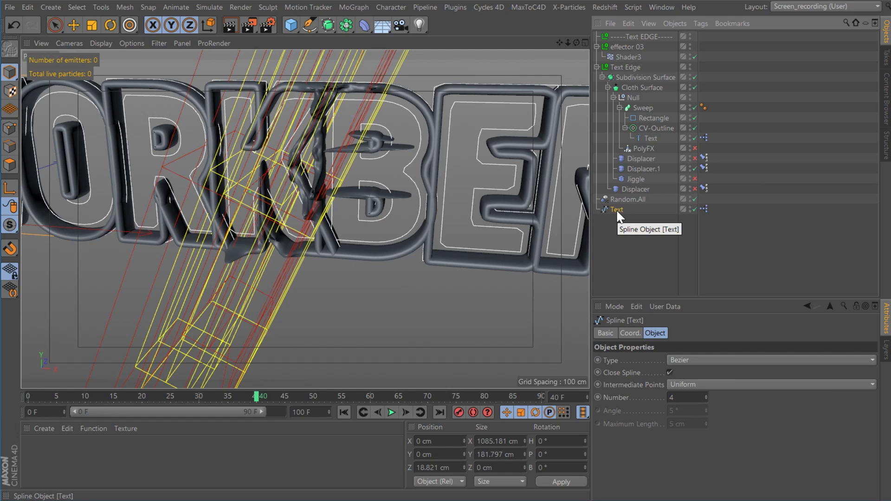
key(Delete)
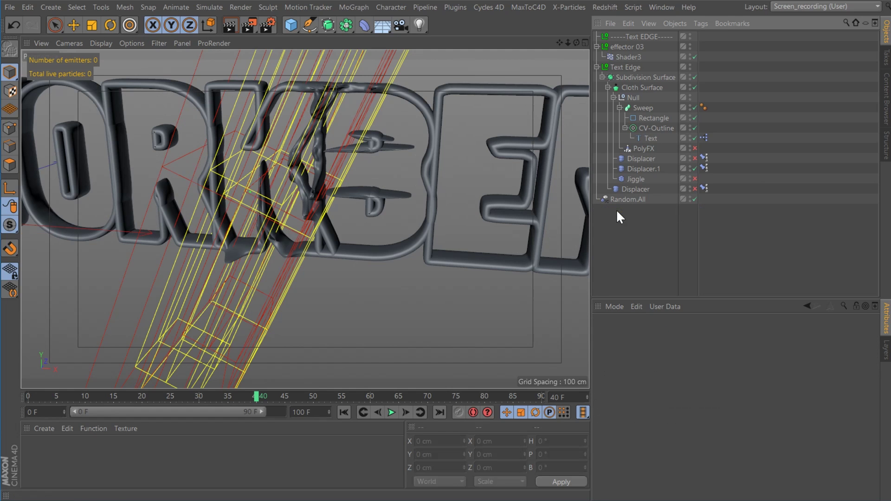
click(625, 128)
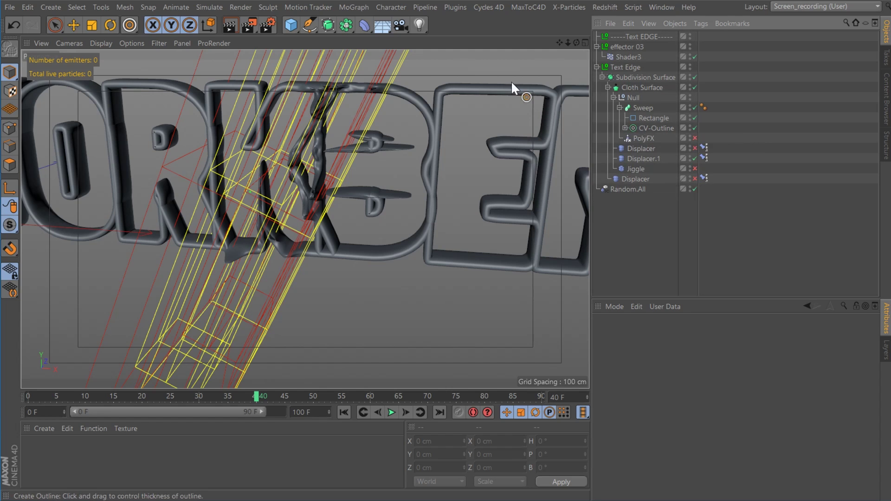
Step: Undo, check the Rectangle profile, enable PolyFX, inspect Displacer.1, and switch to the other open scene
key(ctrl+z)
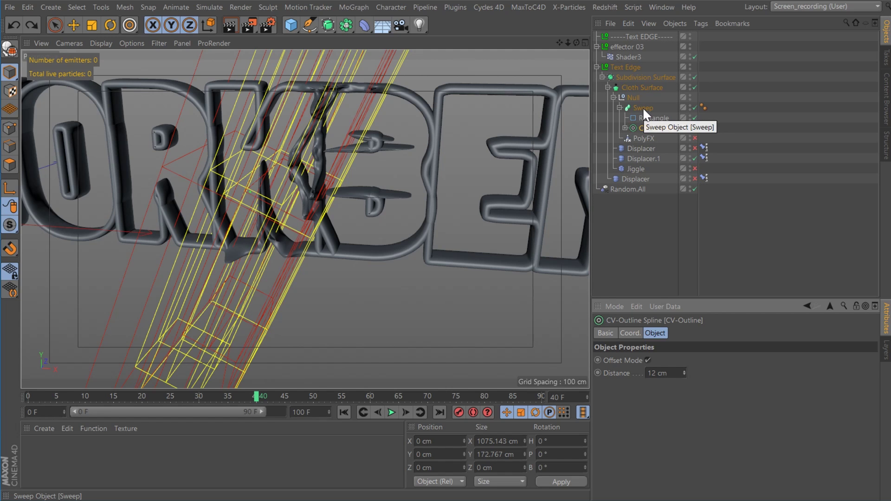
click(644, 117)
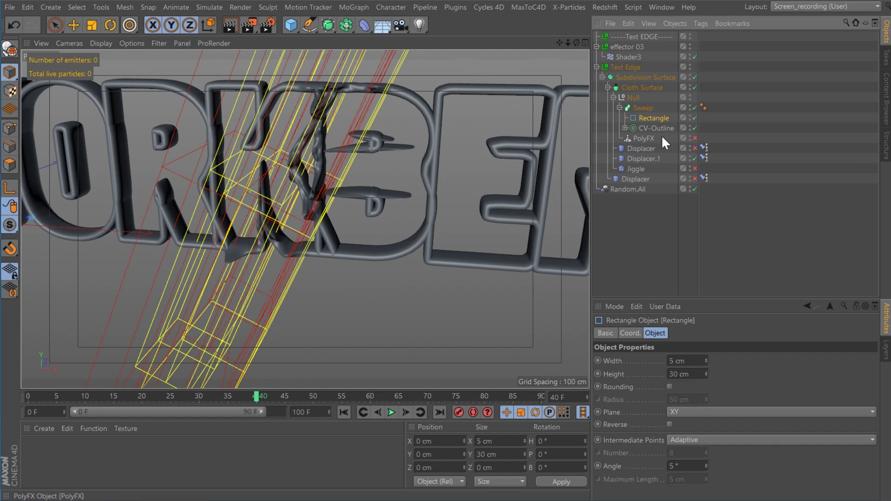
click(695, 138)
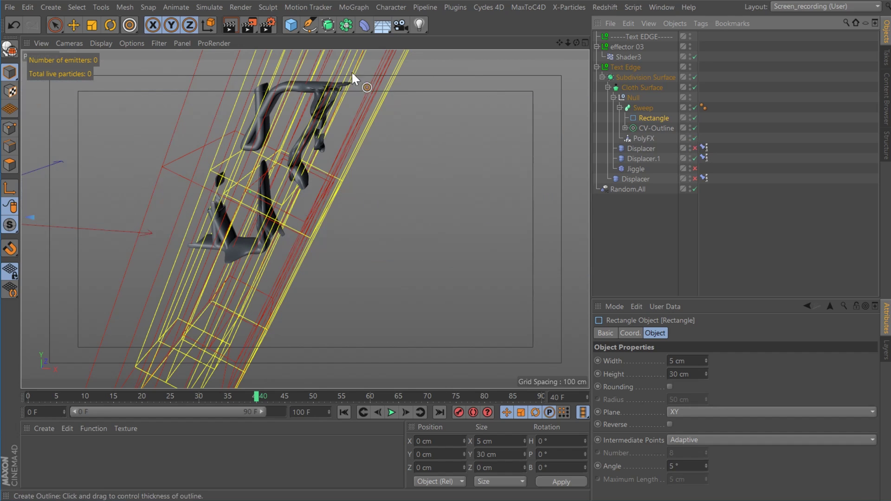
click(739, 159)
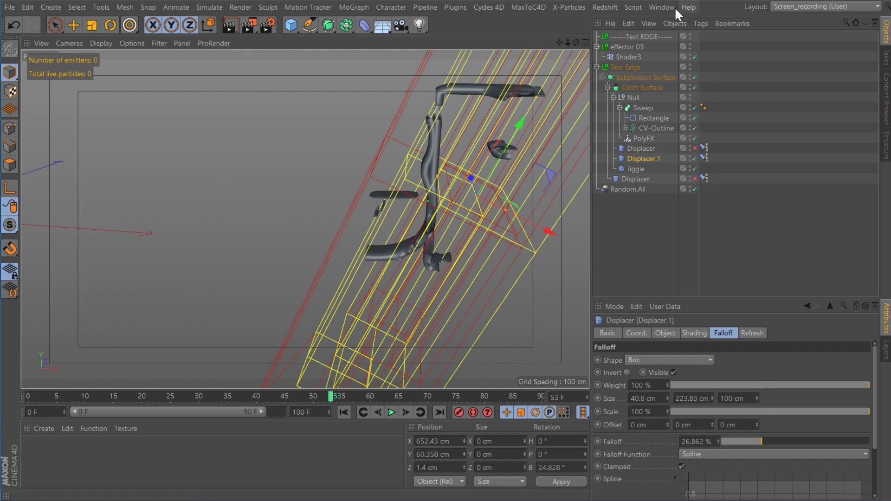
click(662, 6)
click(725, 352)
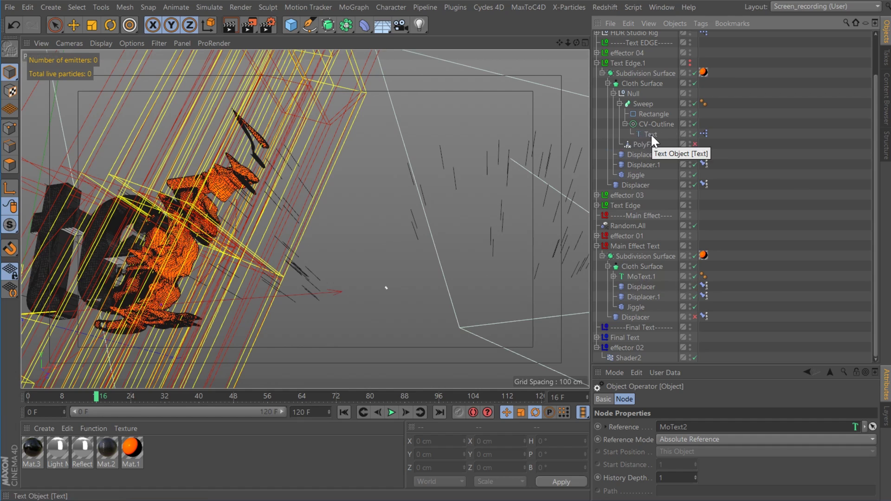
Step: Open the Text object's XPresso setup, move the MoText node up, and close the editor
click(704, 134)
double_click(704, 134)
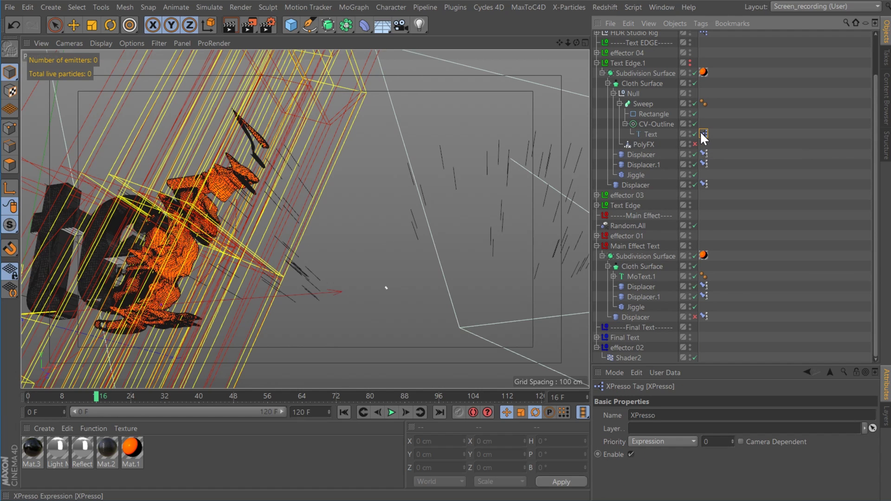
drag(879, 454, 888, 392)
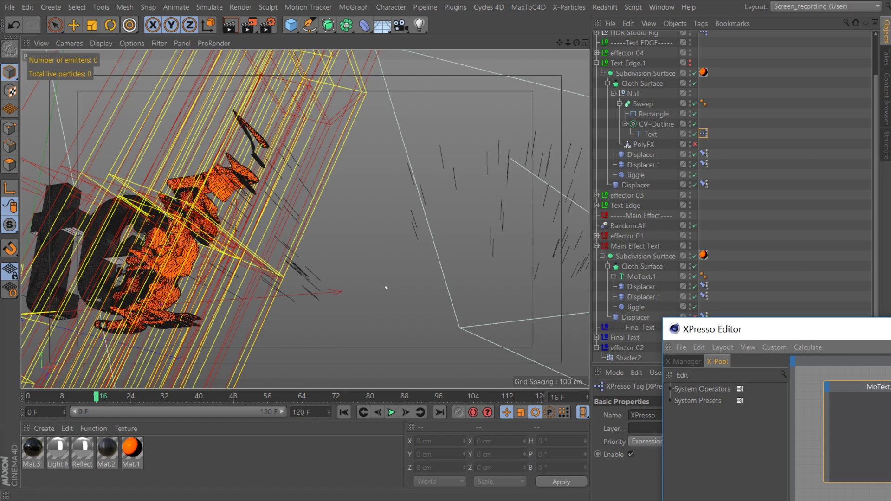
click(710, 209)
Step: Replace MoText.1's 'text reveal' wording with 'Reveal' and scrub the timeline to preview it
click(642, 277)
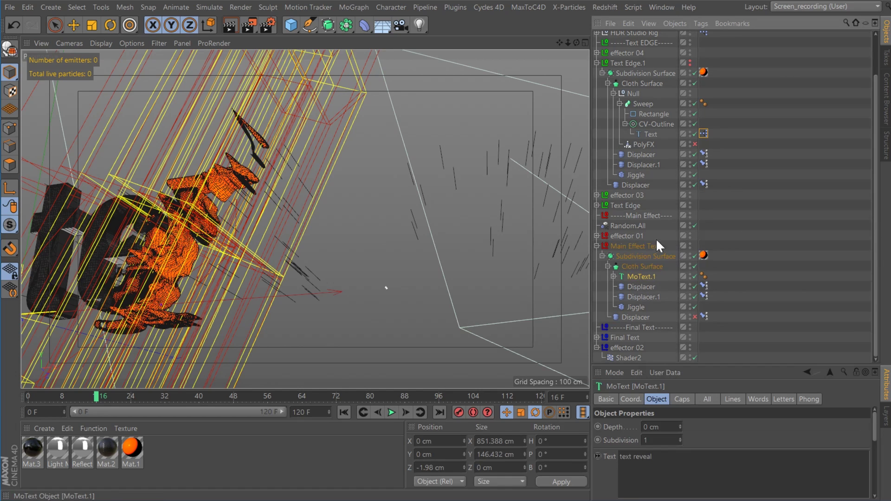
click(597, 63)
drag(621, 457, 652, 457)
text(Reveal)
key(Return)
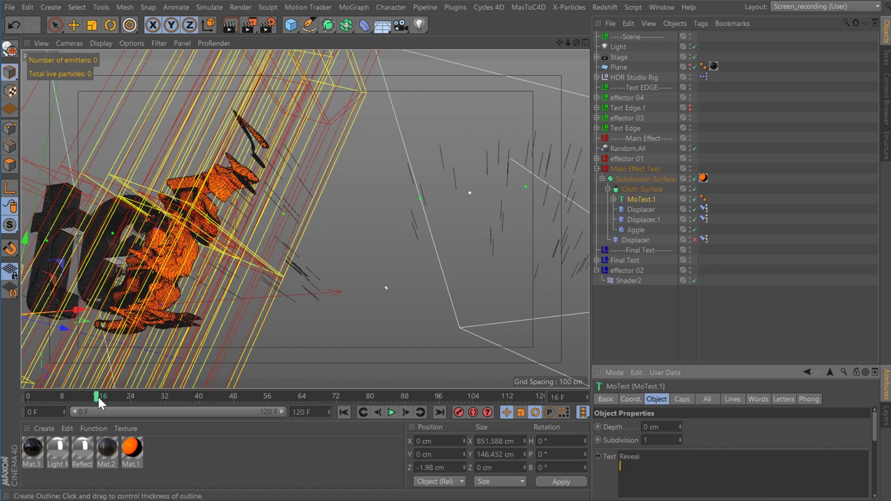
drag(96, 396, 123, 397)
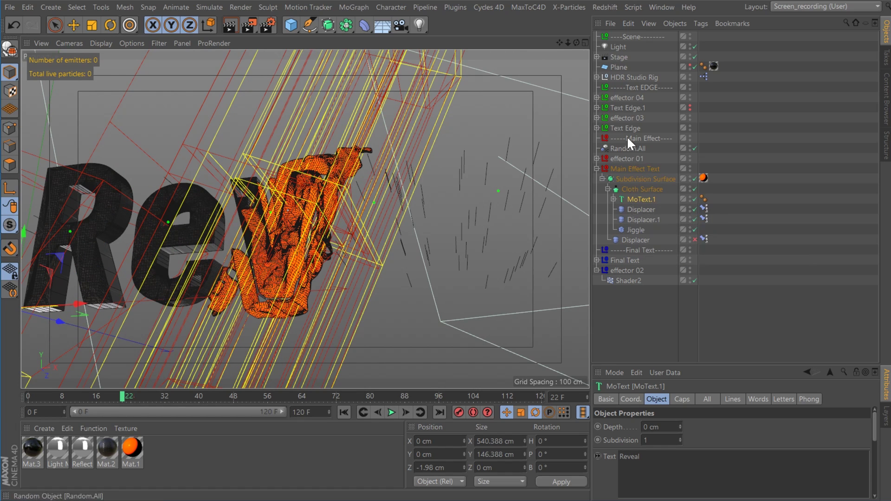
Step: Expand Text Edge and review the existing XPresso graph linking MoText.1 and Text
click(596, 126)
double_click(704, 198)
click(287, 161)
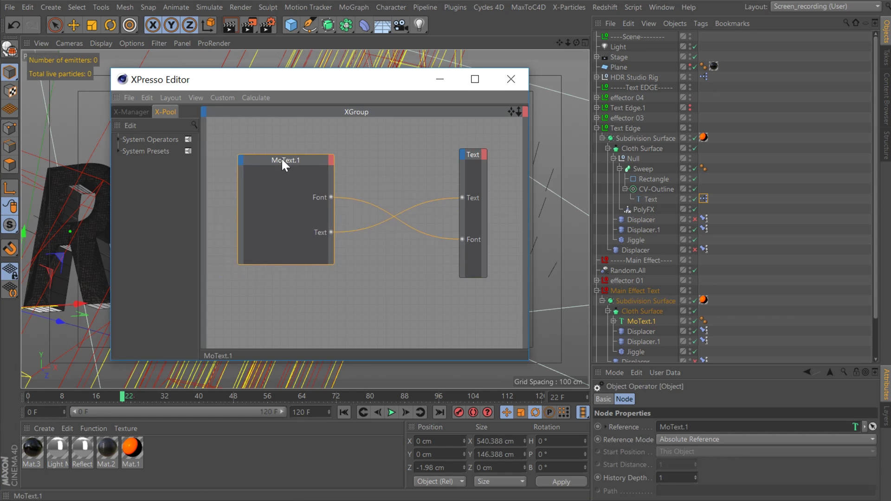
drag(468, 156, 411, 152)
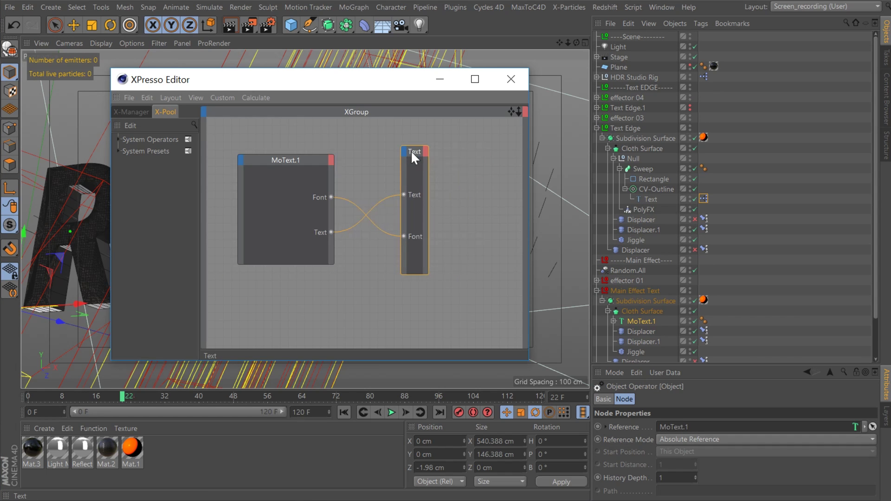
click(511, 79)
Step: Select the Text spline under CV-Outline and find XPresso under CINEMA 4D Tags
click(651, 199)
click(701, 23)
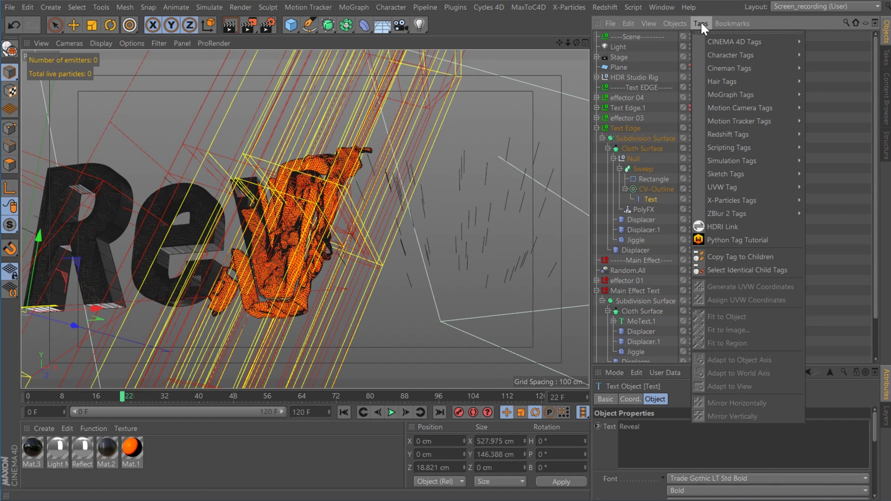
mouse_move(720, 40)
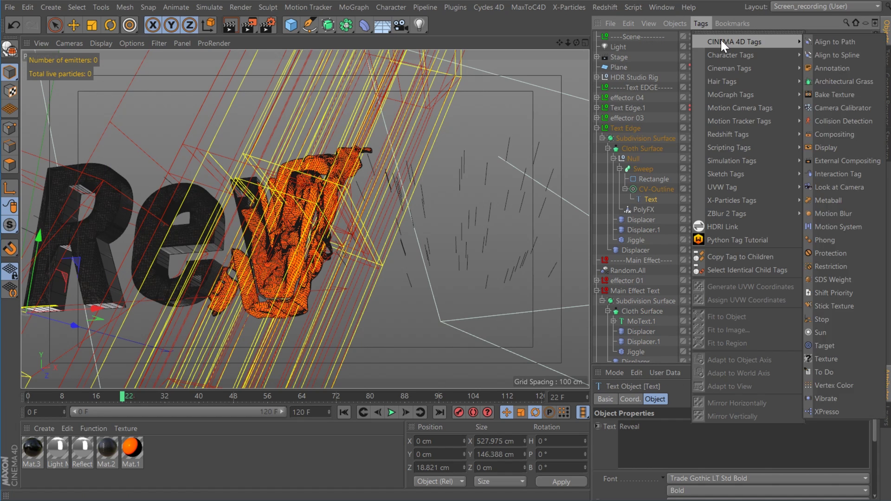
Step: Add an XPresso tag holding Text and MoText.1 nodes, with MoText.1 exposing Text and Font outputs
click(829, 410)
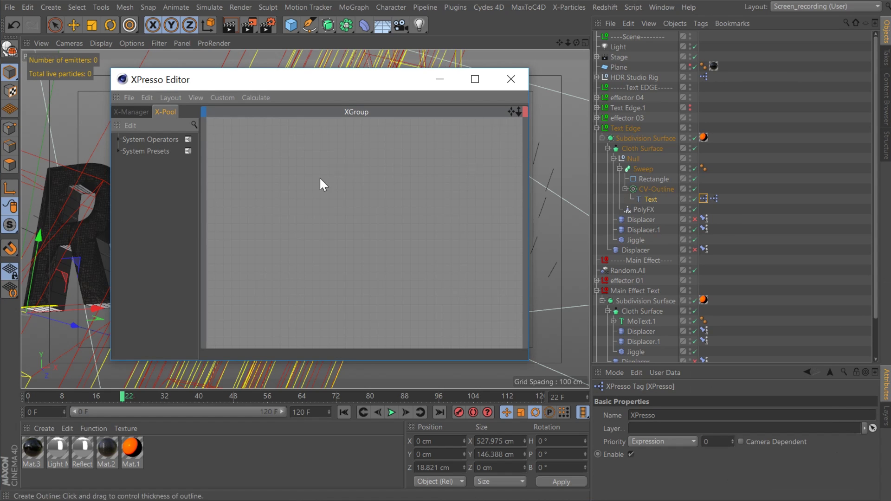
drag(650, 199, 447, 188)
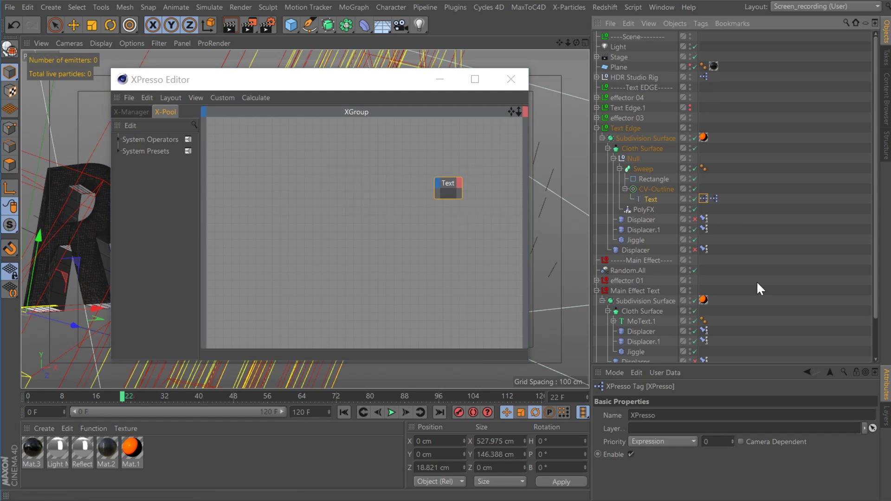
scroll(758, 283, down, 3)
drag(642, 275, 286, 185)
click(297, 181)
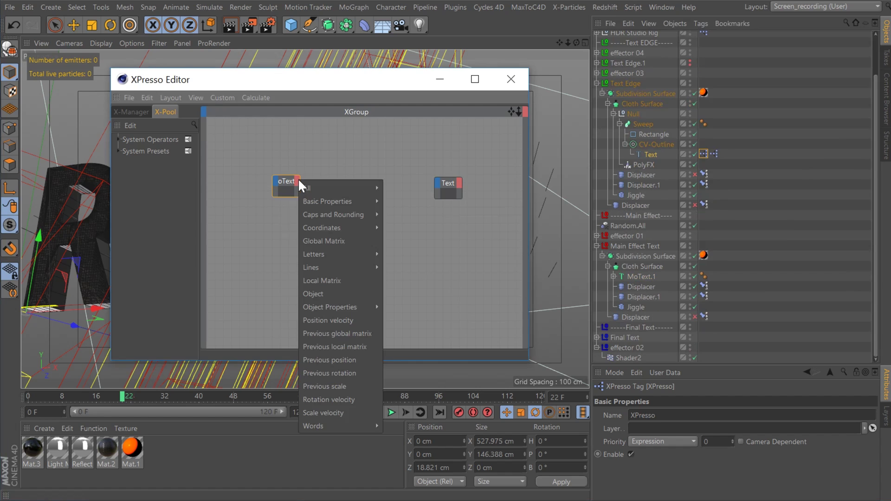
mouse_move(339, 307)
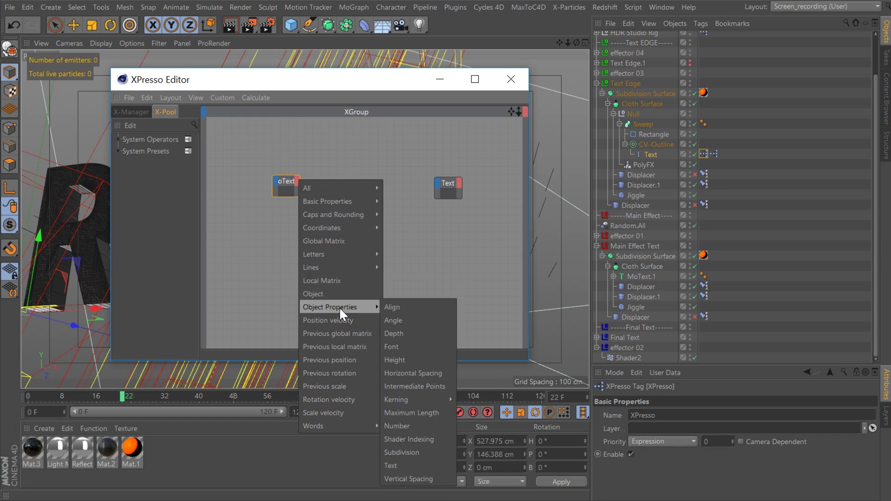
click(405, 466)
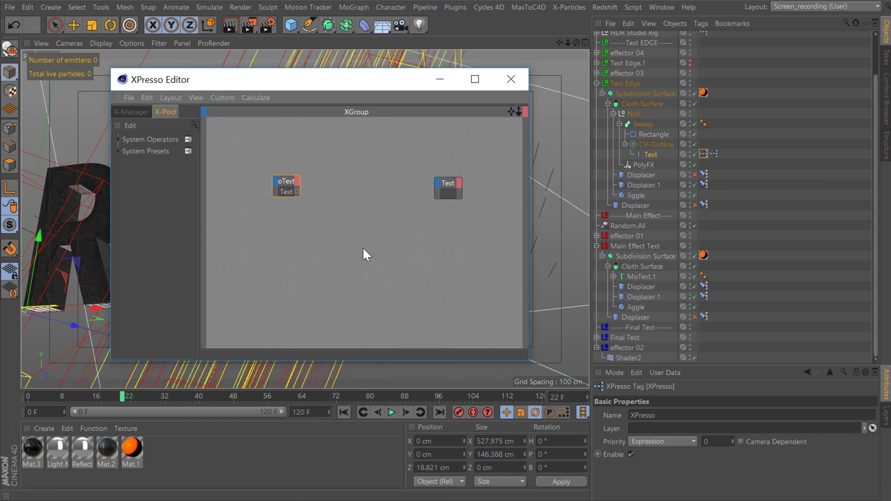
click(297, 181)
mouse_move(354, 308)
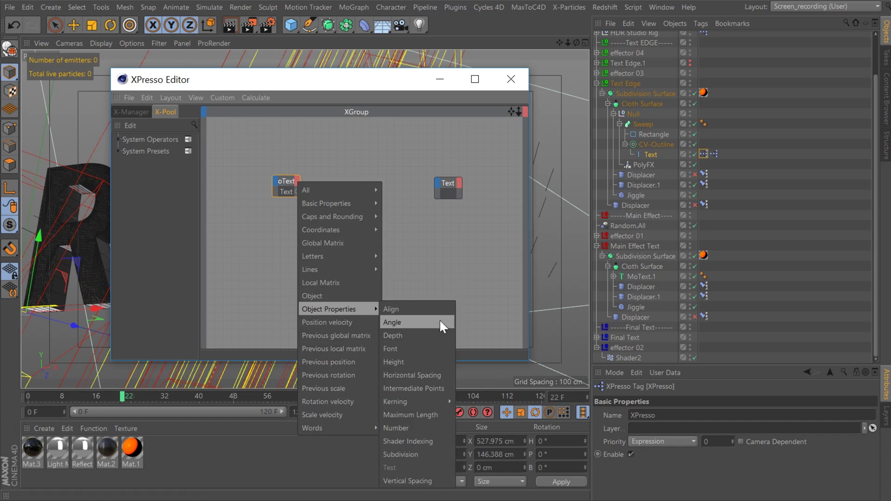
click(424, 360)
Step: Connect MoText.1's Font and Text outputs to the Text spline's Font and Text inputs
drag(297, 195, 439, 184)
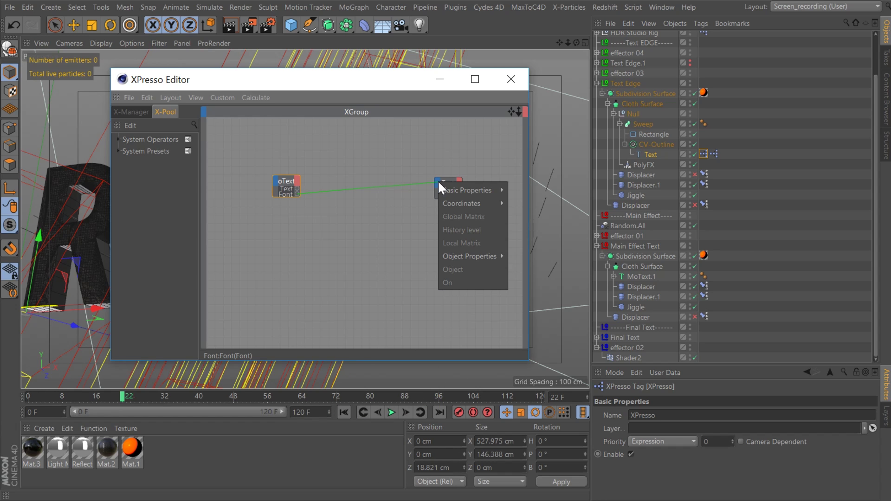
mouse_move(459, 254)
click(512, 281)
drag(298, 188, 438, 179)
mouse_move(483, 256)
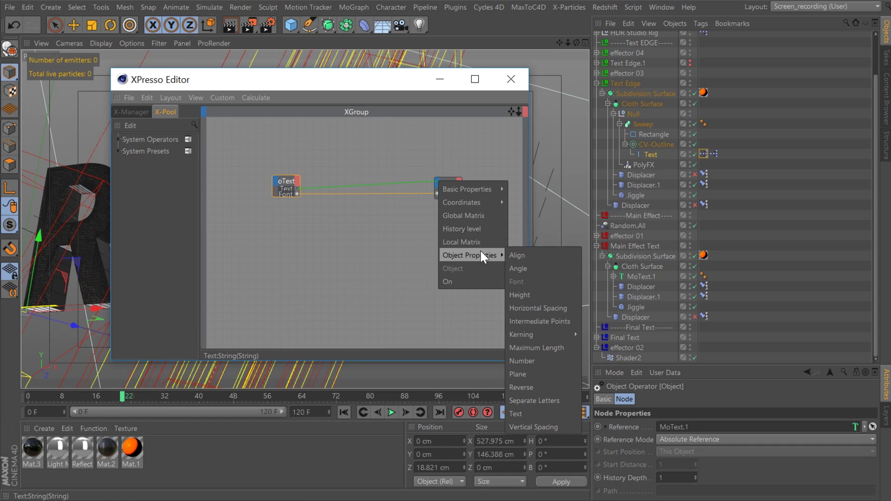
click(517, 413)
Step: Close the XPresso editor and select MoText.1 to show its 'Reveal' text at 0 cm depth
click(511, 79)
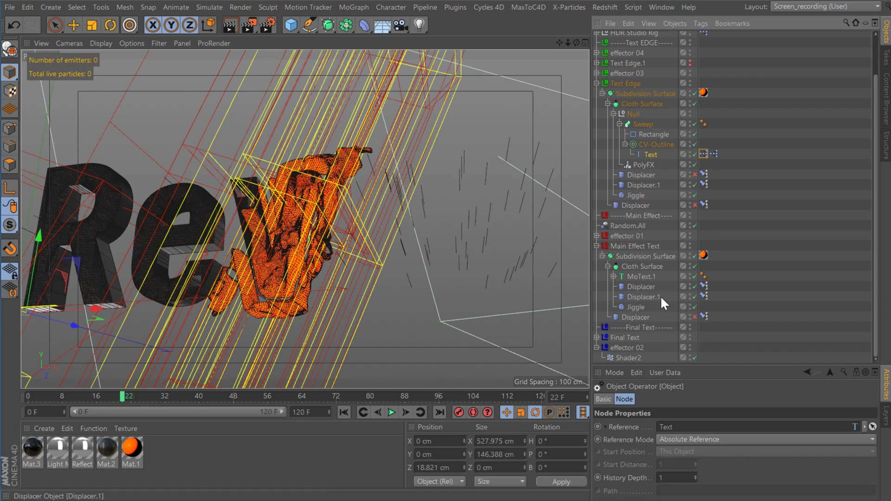
click(644, 277)
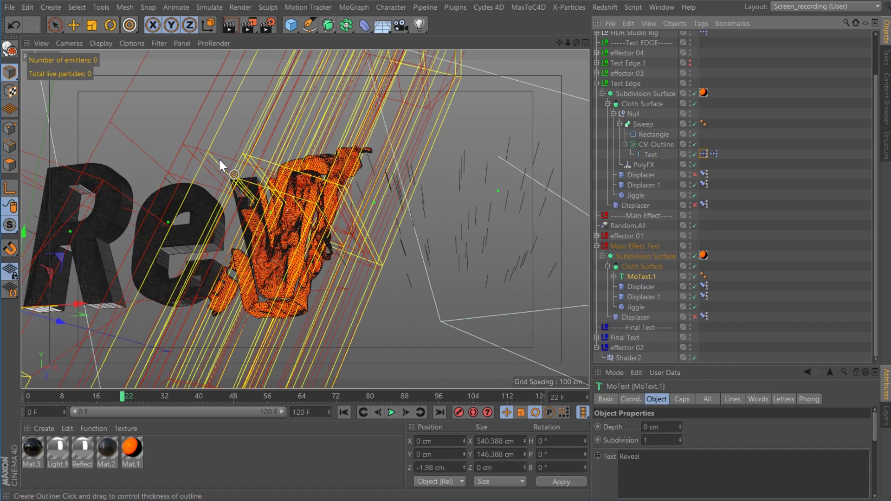